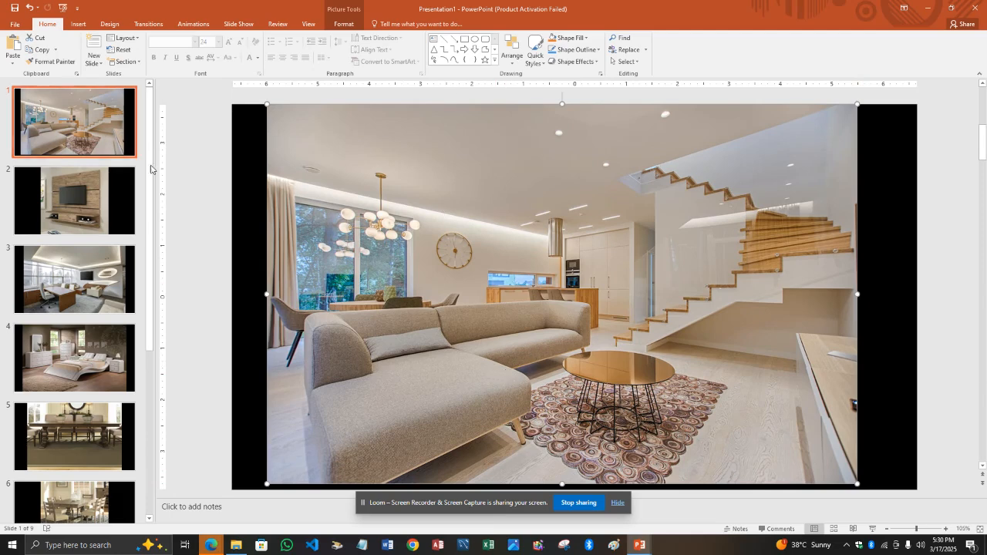
Apply the black-framed oval picture style to the living room picture on slide 1 and look at the reflection effects
{"action": "left_click", "coordinate": [343, 24]}
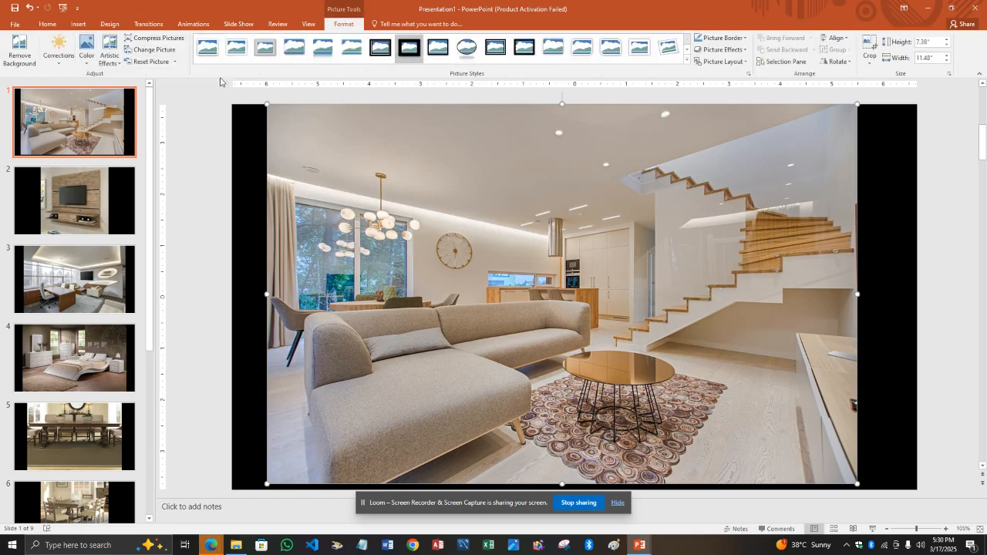
{"action": "left_click", "coordinate": [463, 48]}
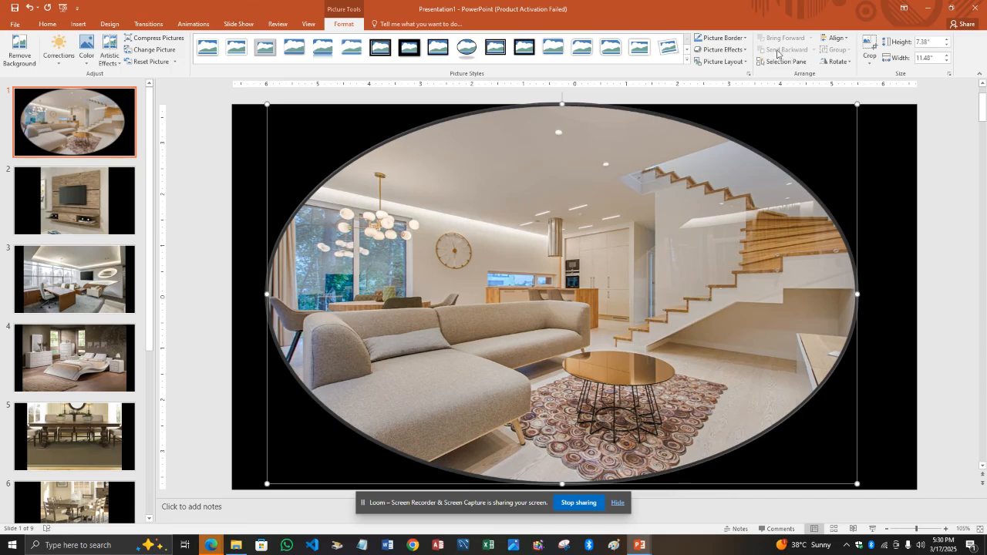
{"action": "left_click", "coordinate": [722, 50]}
{"action": "mouse_move", "coordinate": [734, 113]}
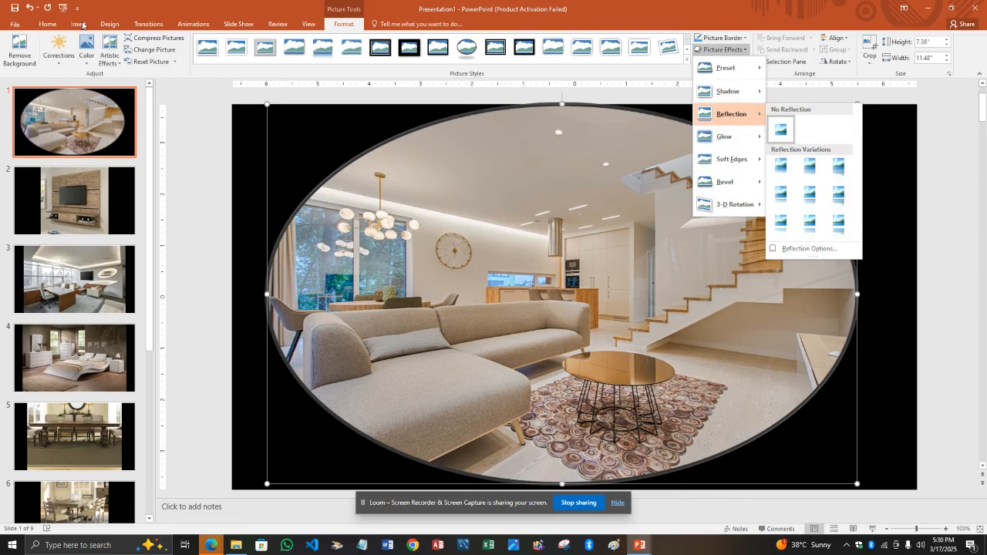
Try the Cut, Fade, Push, Wipe, Split and Reveal transitions in turn on slide 1
{"action": "left_click", "coordinate": [135, 24]}
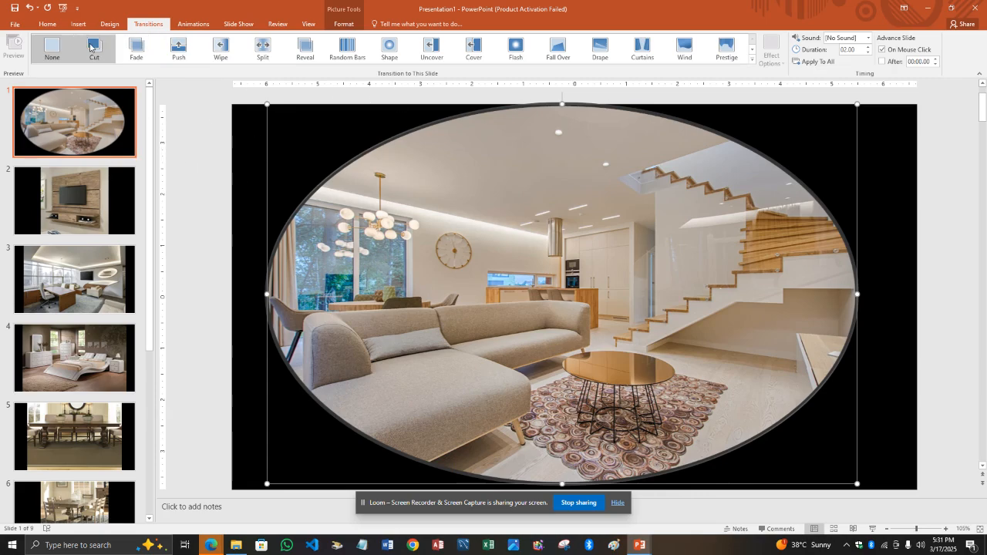
{"action": "left_click", "coordinate": [90, 47]}
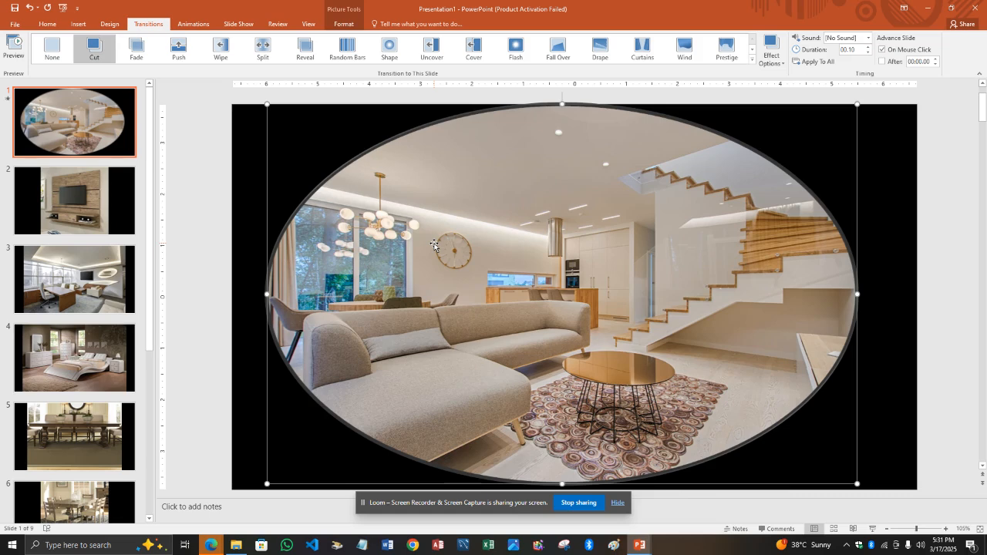
{"action": "left_click", "coordinate": [136, 48]}
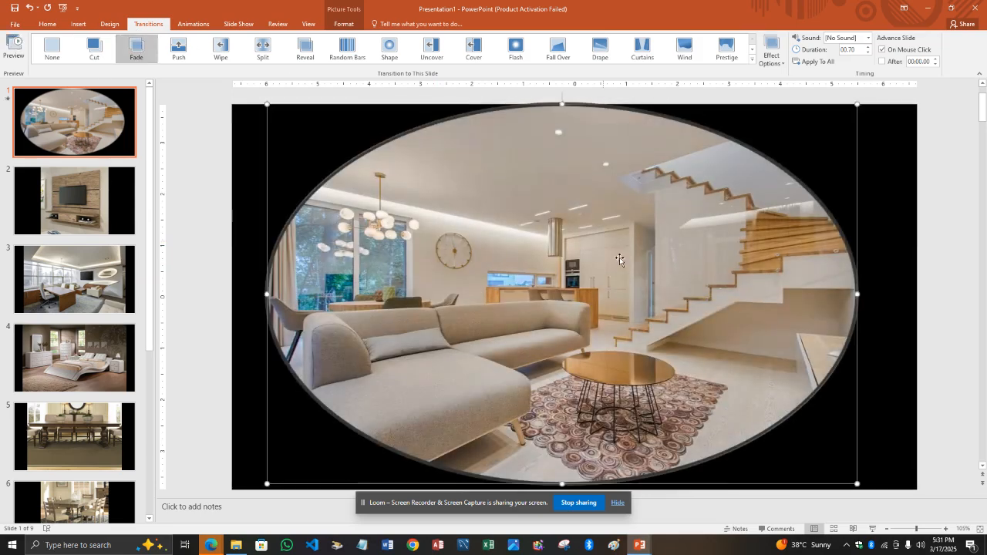
{"action": "left_click", "coordinate": [178, 48]}
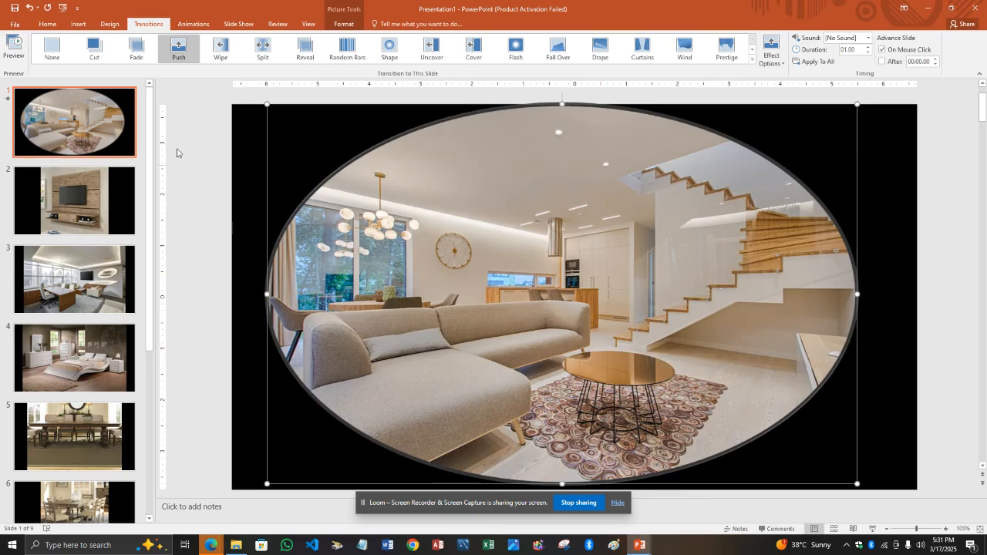
{"action": "left_click", "coordinate": [231, 48]}
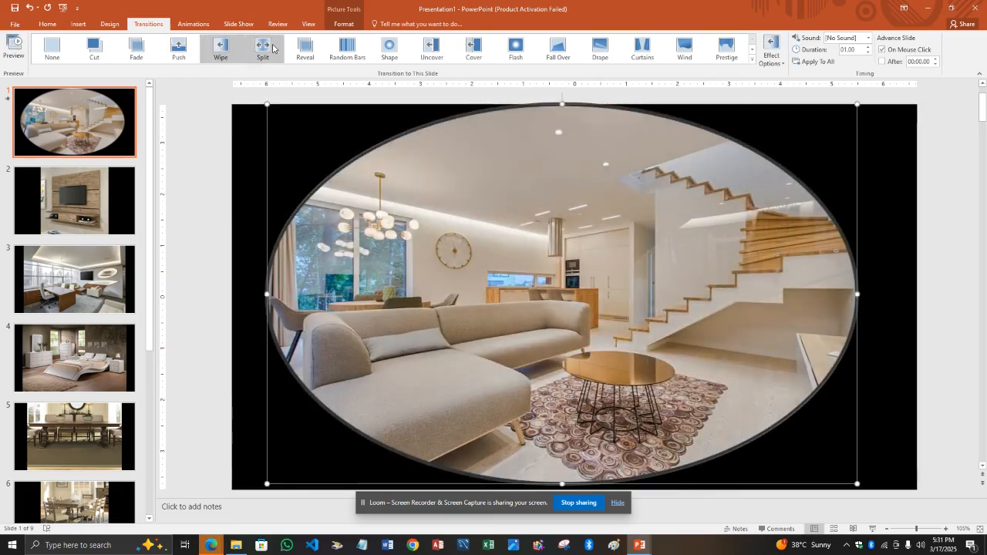
{"action": "left_click", "coordinate": [270, 47]}
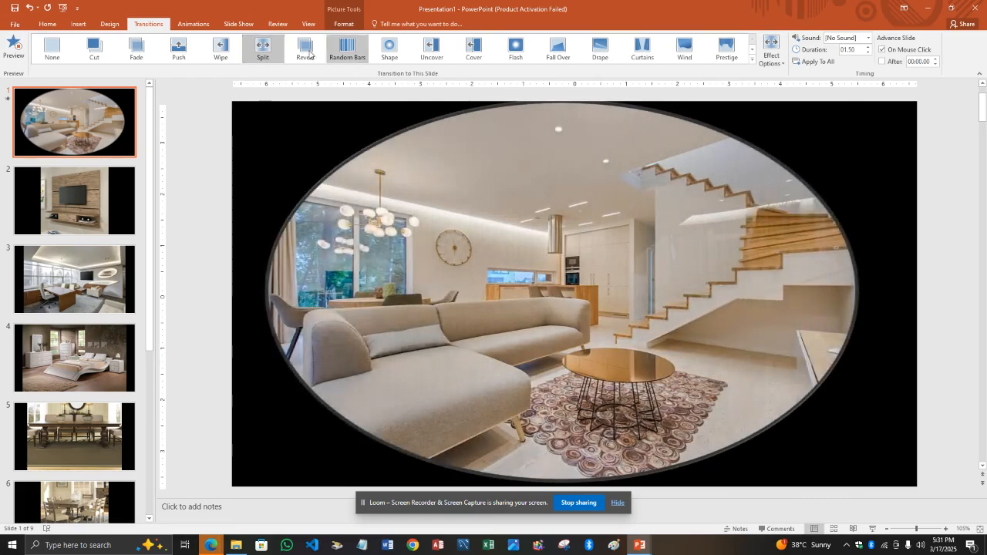
{"action": "left_click", "coordinate": [307, 51]}
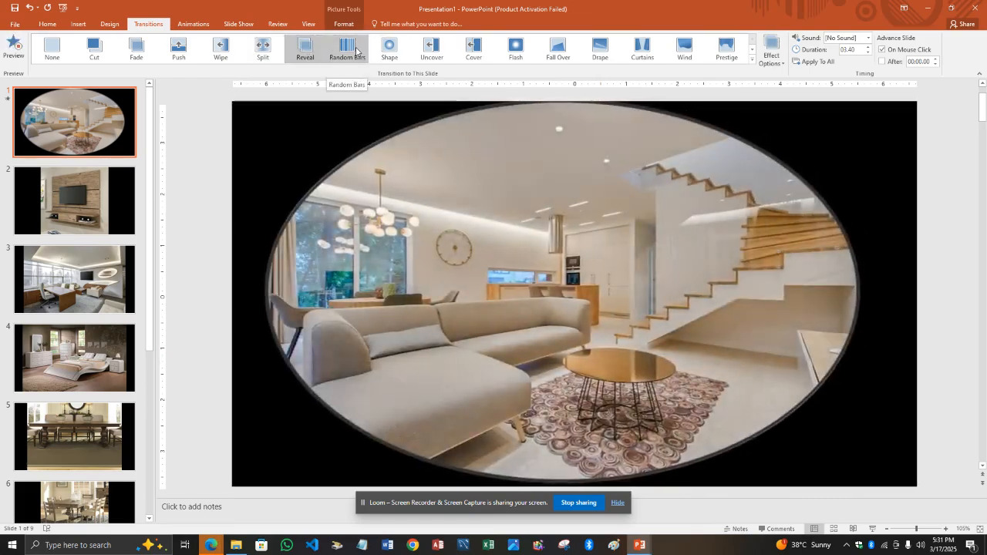
Give slide 1 the Random Bars transition and apply it to all slides
{"action": "left_click", "coordinate": [353, 50]}
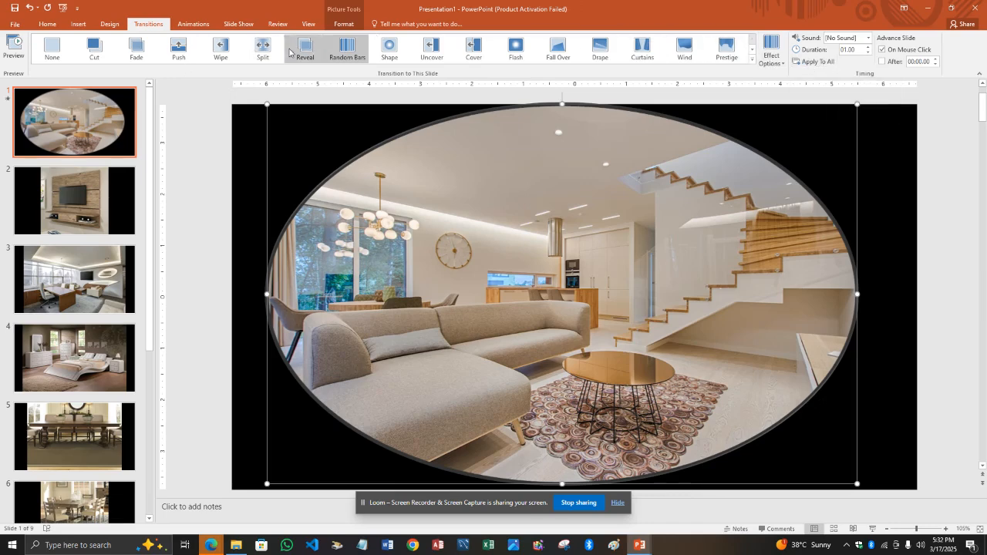
{"action": "left_click", "coordinate": [347, 47]}
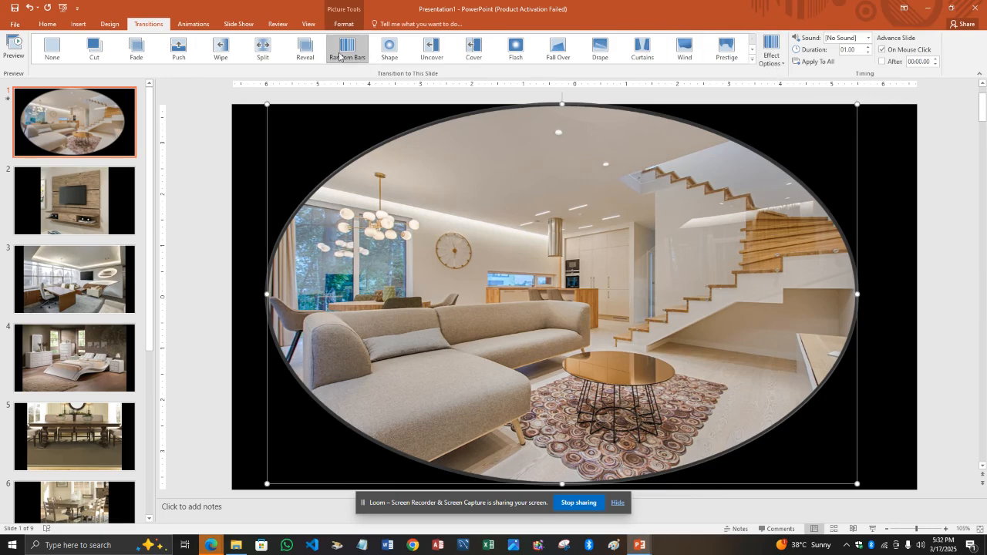
{"action": "left_click", "coordinate": [813, 62]}
{"action": "scroll", "coordinate": [63, 479], "scroll_direction": "down", "scroll_amount": 2}
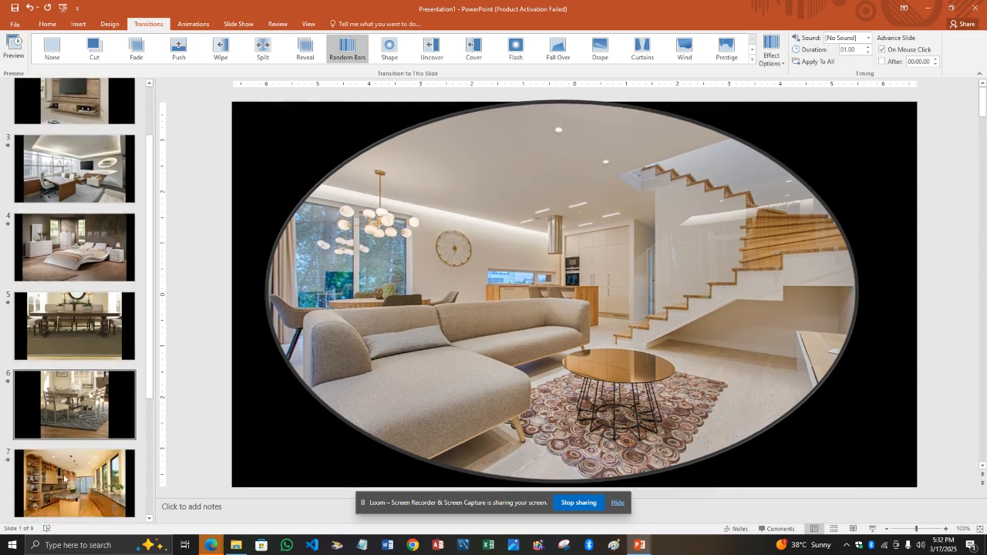
{"action": "scroll", "coordinate": [63, 479], "scroll_direction": "down", "scroll_amount": 1}
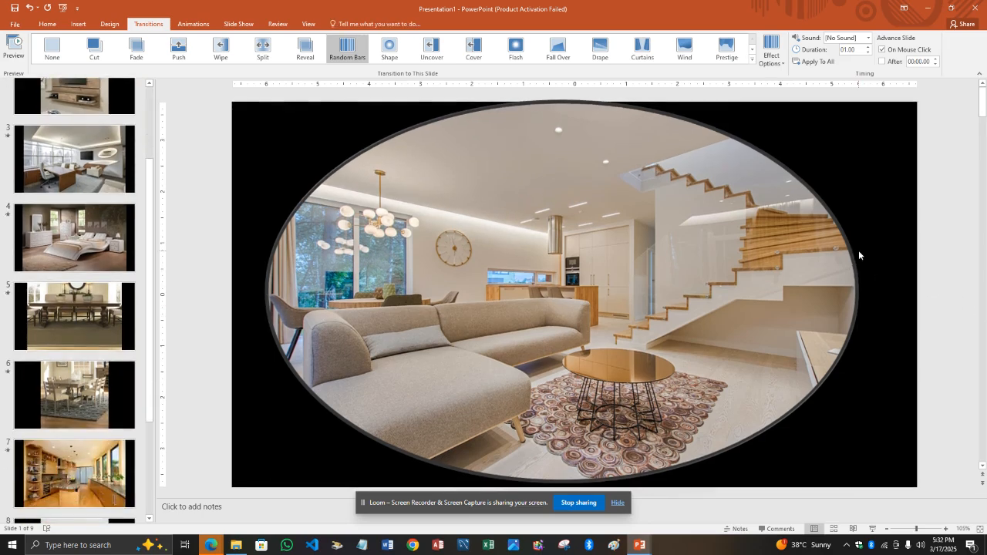
Set the transition sound of slide 1 to Applause and preview the transition
{"action": "left_click", "coordinate": [869, 39]}
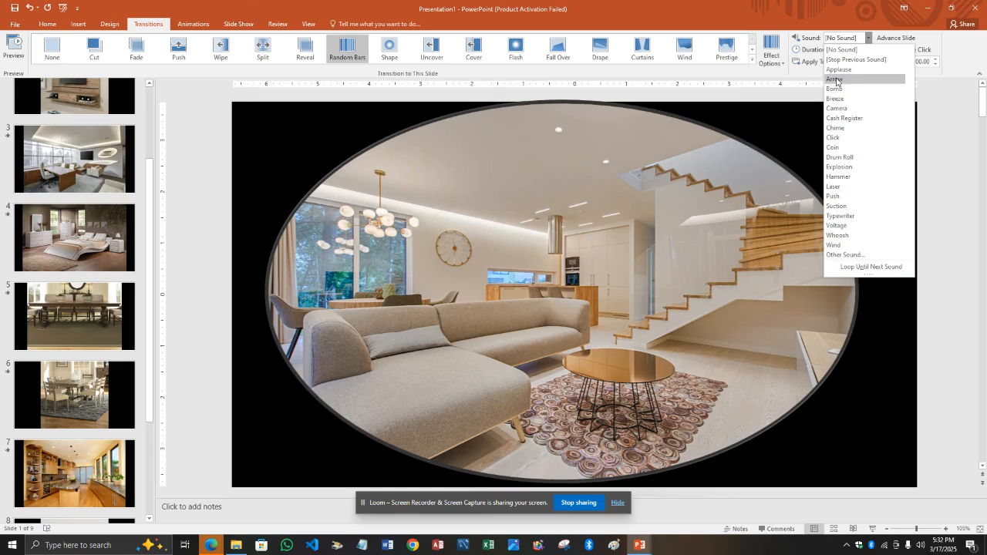
{"action": "left_click", "coordinate": [839, 70]}
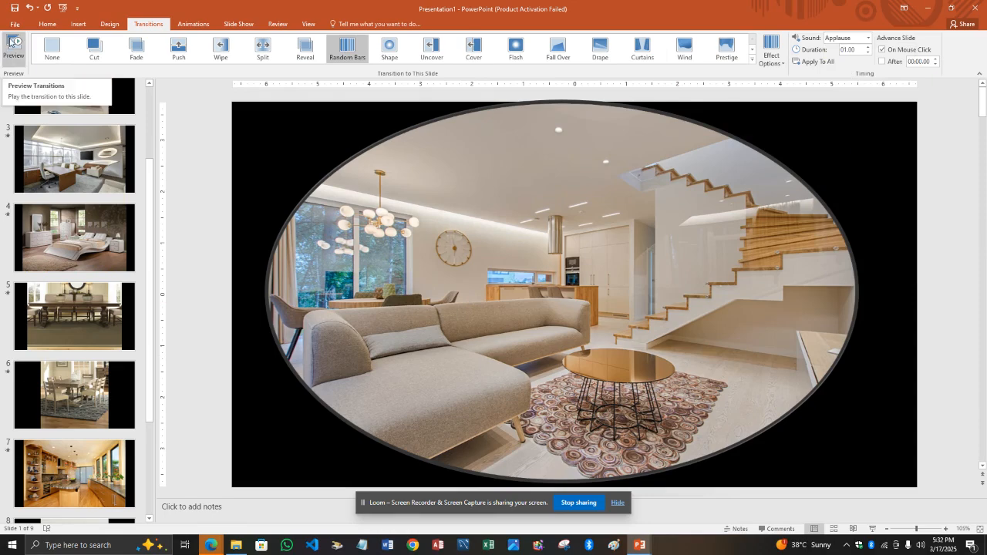
{"action": "left_click", "coordinate": [12, 43]}
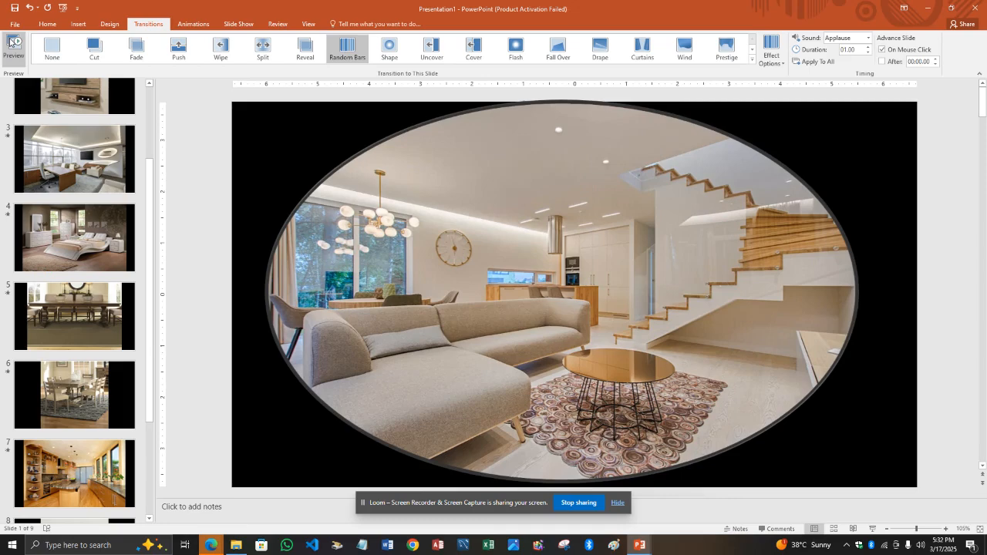
{"action": "left_click", "coordinate": [11, 42]}
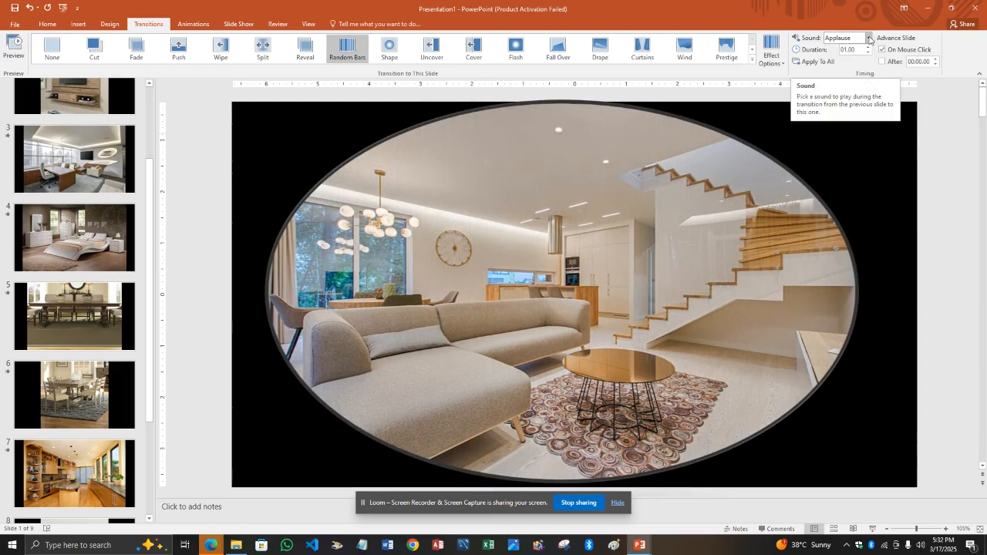
{"action": "left_click", "coordinate": [869, 39]}
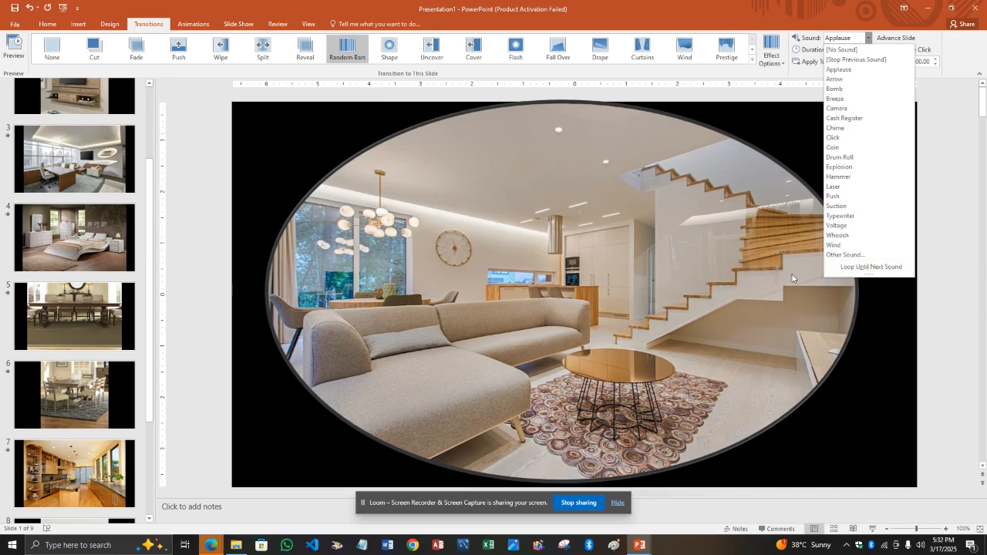
{"action": "left_click", "coordinate": [798, 74]}
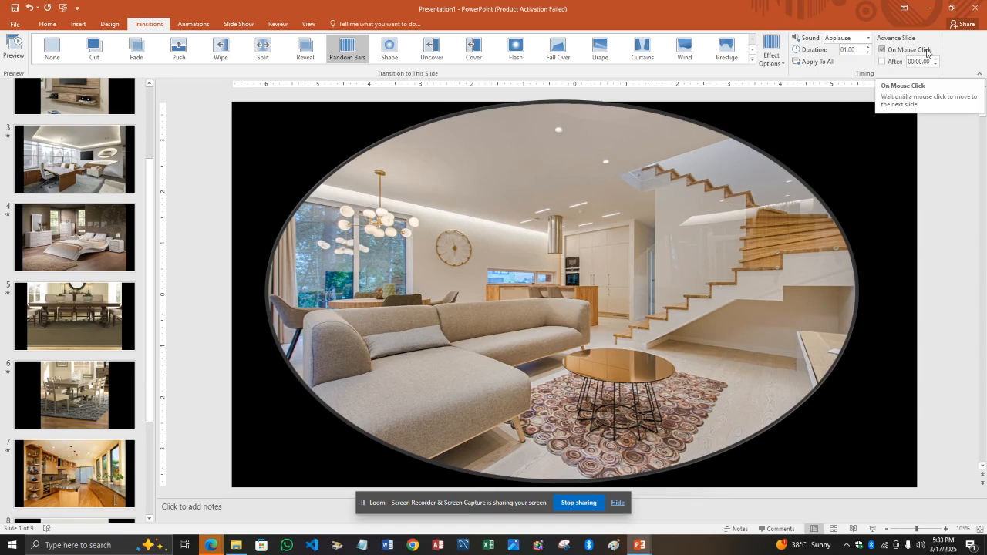
Make slide 1 advance automatically after 2 seconds instead of on mouse click
{"action": "left_click", "coordinate": [881, 50]}
{"action": "left_click", "coordinate": [881, 62]}
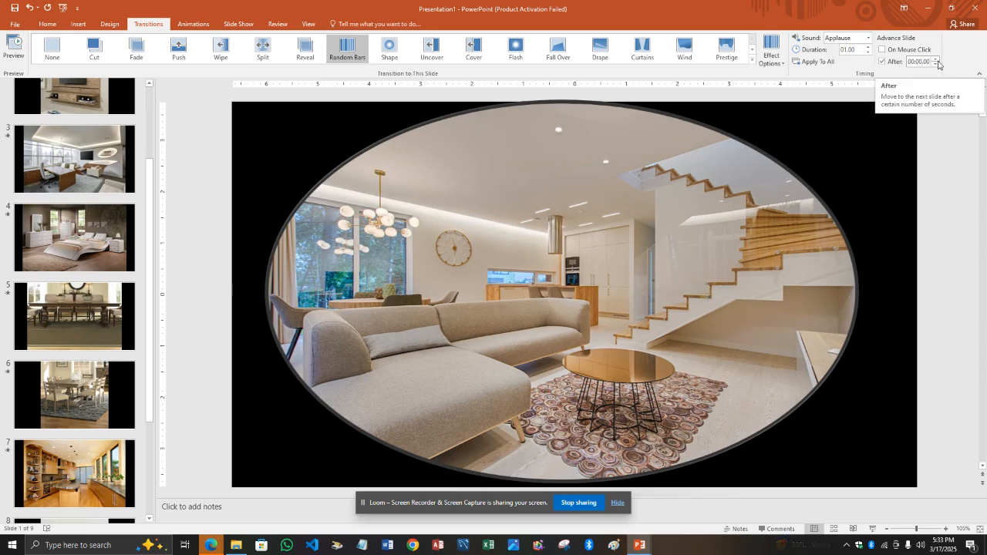
{"action": "left_click", "coordinate": [935, 59]}
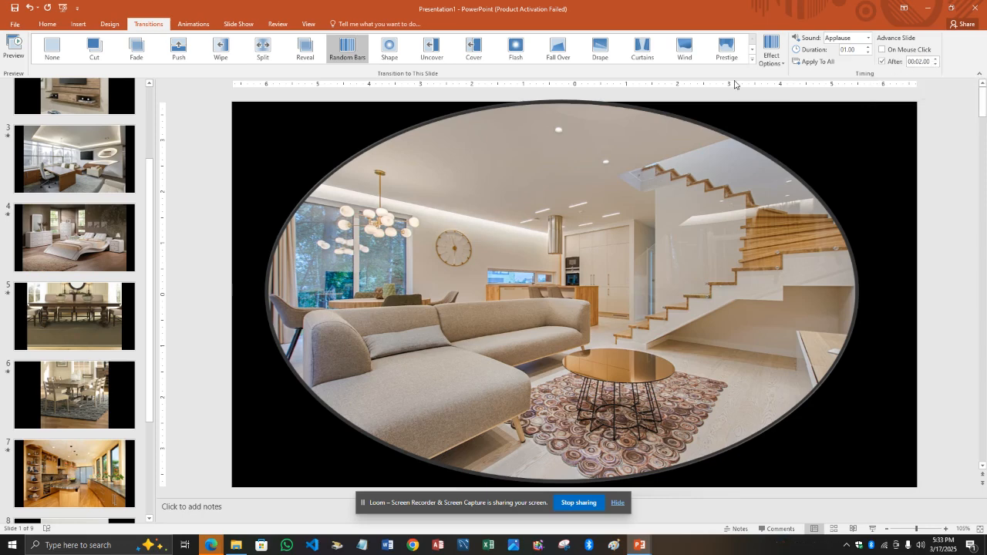
{"action": "scroll", "coordinate": [47, 162], "scroll_direction": "up", "scroll_amount": 3}
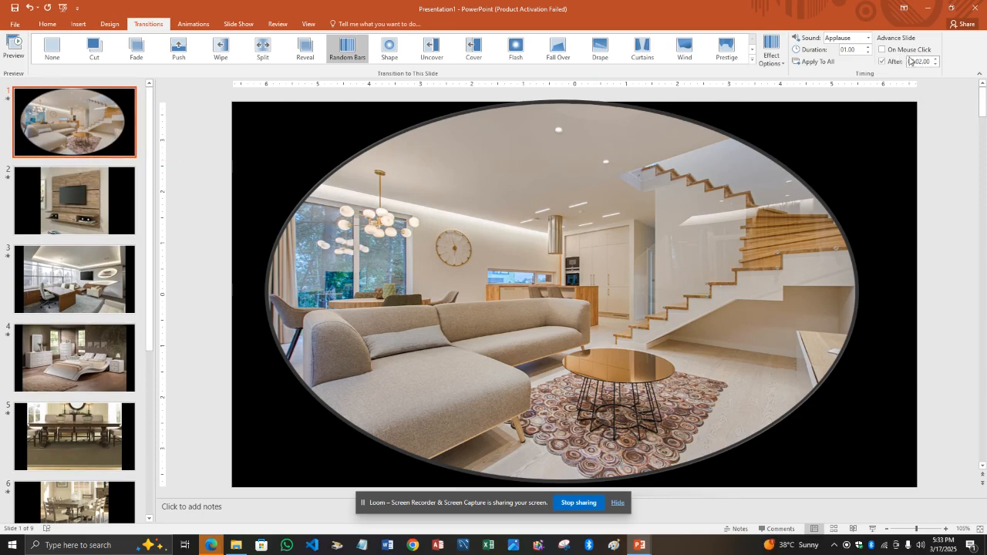
Switch slide 1 back to advancing on mouse click without the automatic timing, and preview its transition
{"action": "left_click", "coordinate": [882, 51]}
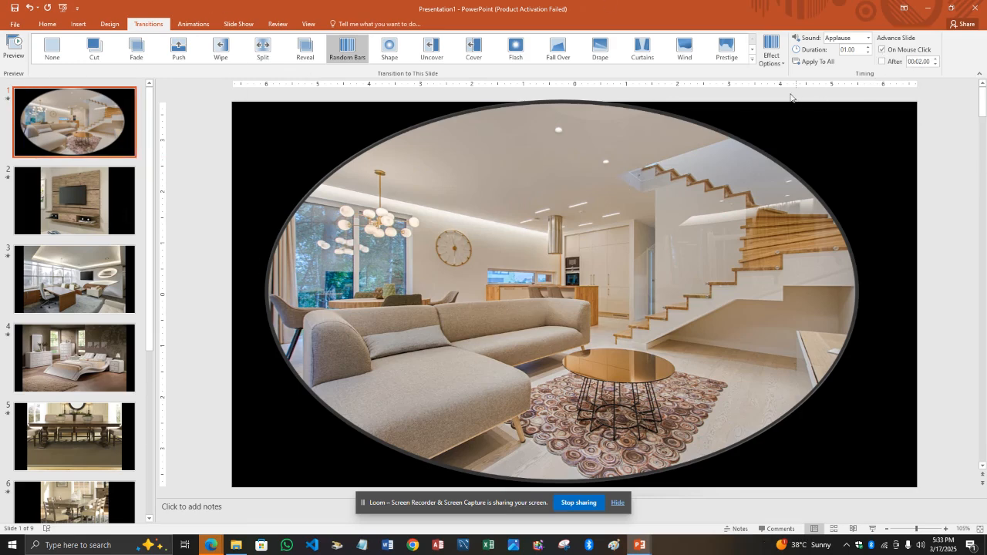
{"action": "left_click", "coordinate": [13, 47]}
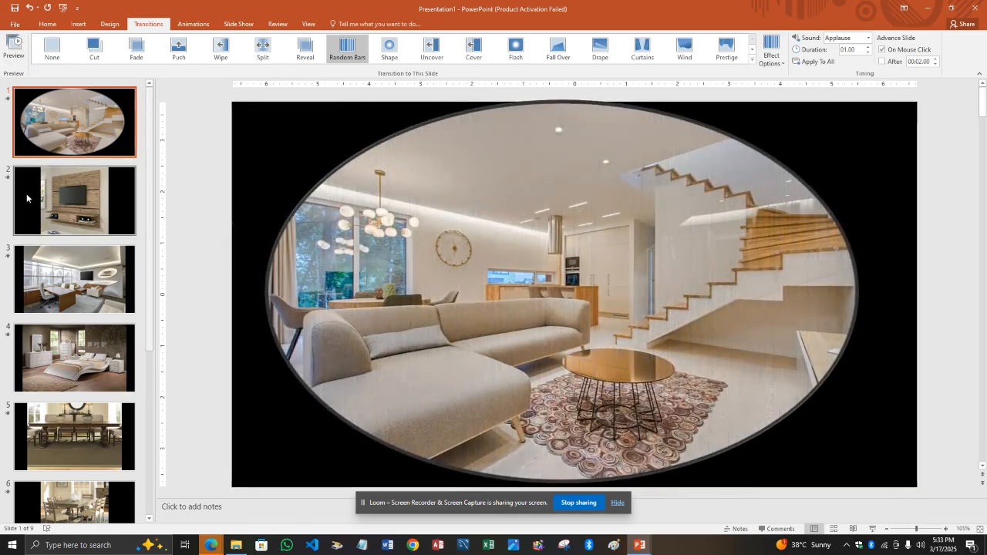
Apply slide 1's transition settings, including the Applause sound, to all slides and preview the transition on slide 2
{"action": "left_click", "coordinate": [26, 198]}
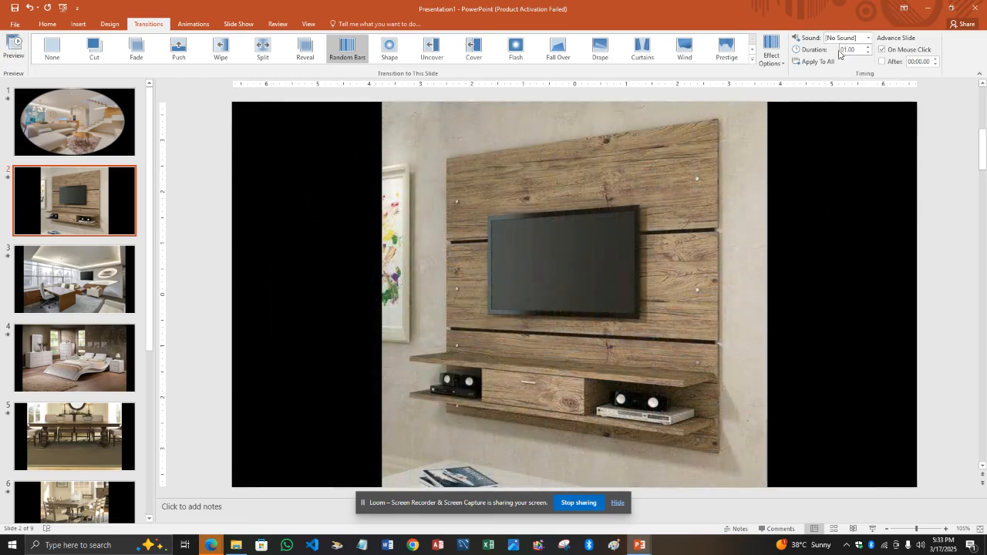
{"action": "left_click", "coordinate": [71, 115]}
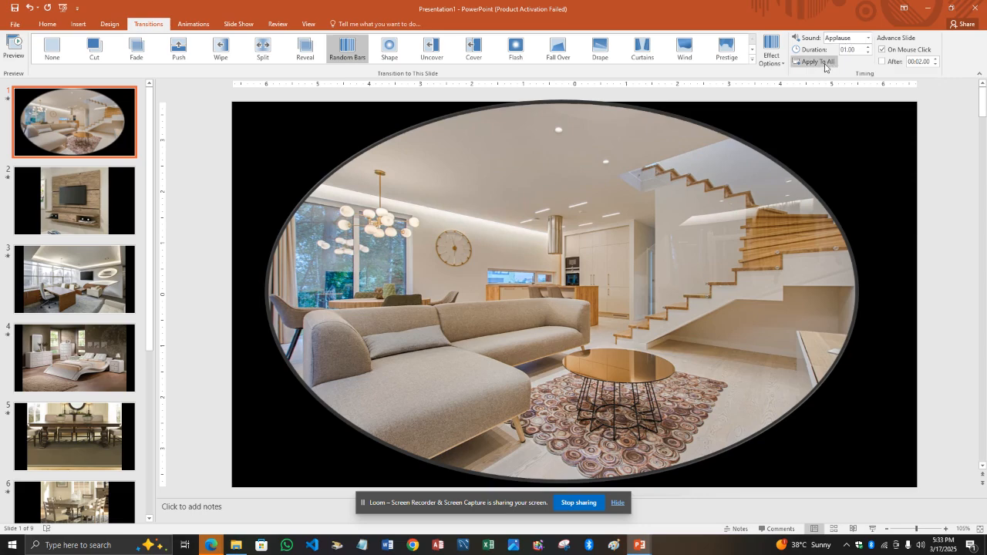
{"action": "left_click", "coordinate": [821, 68]}
{"action": "left_click", "coordinate": [75, 207]}
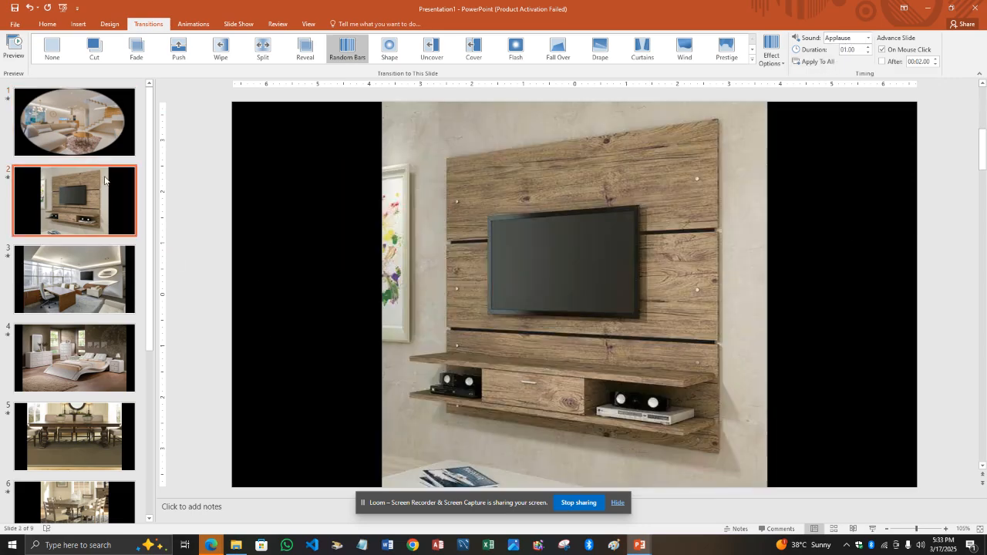
{"action": "left_click", "coordinate": [13, 48]}
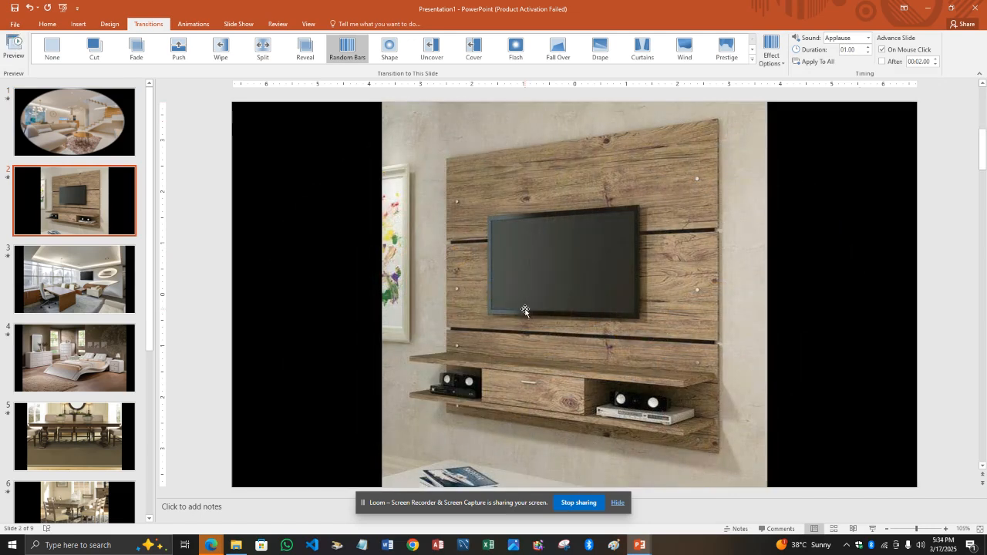
Bring up the animation options and return to slide 1
{"action": "left_click", "coordinate": [191, 24]}
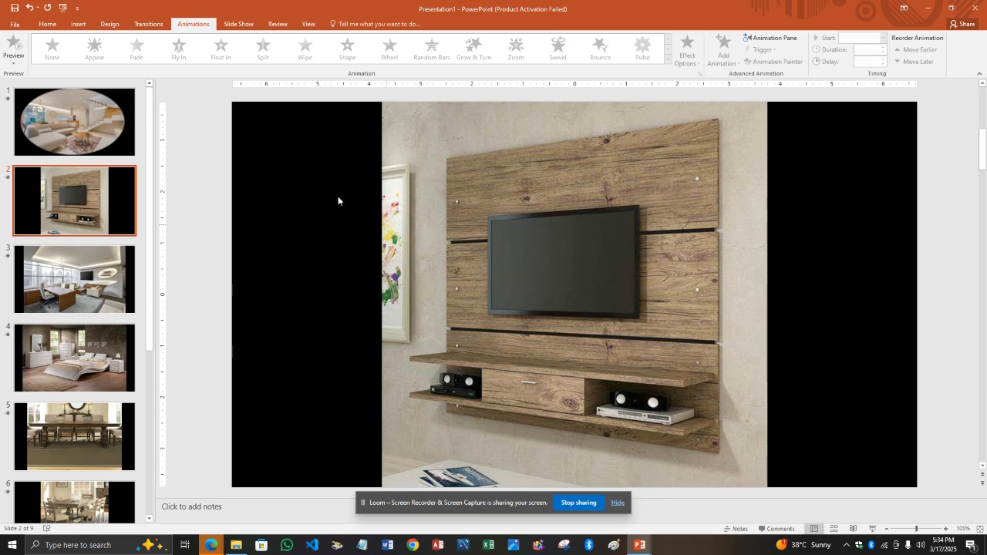
{"action": "left_click", "coordinate": [95, 135]}
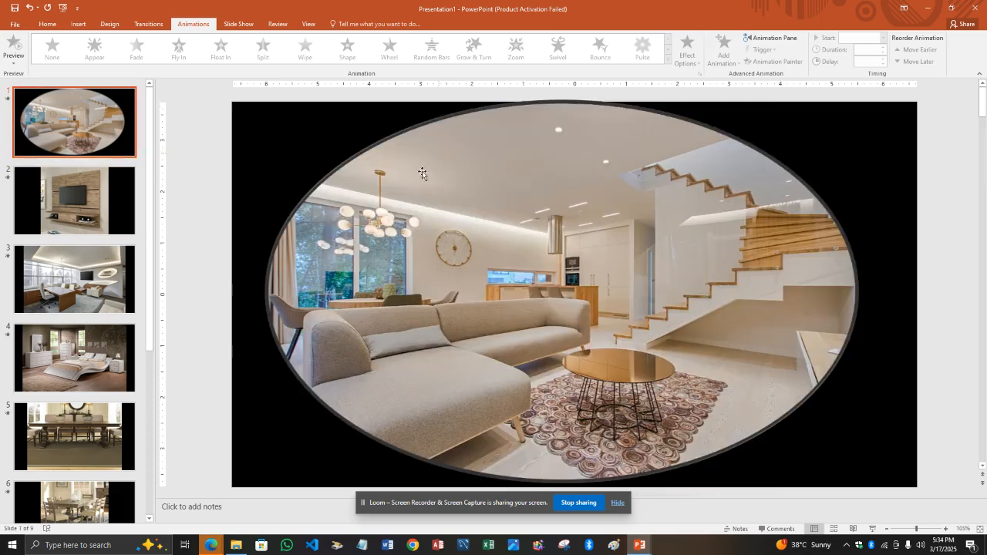